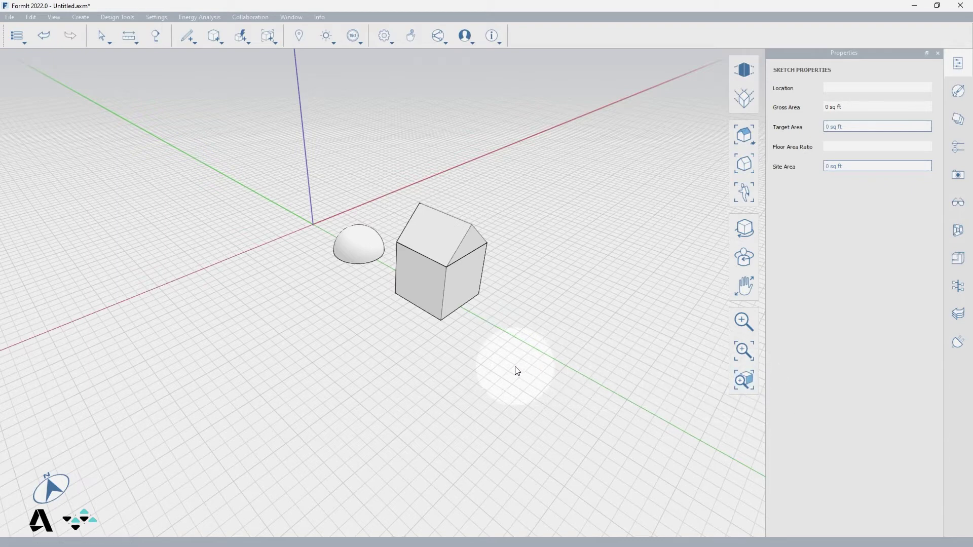
Select the house's box body and roof, then shift the selection to the dome.
{"action": "left_click", "coordinate": [427, 273]}
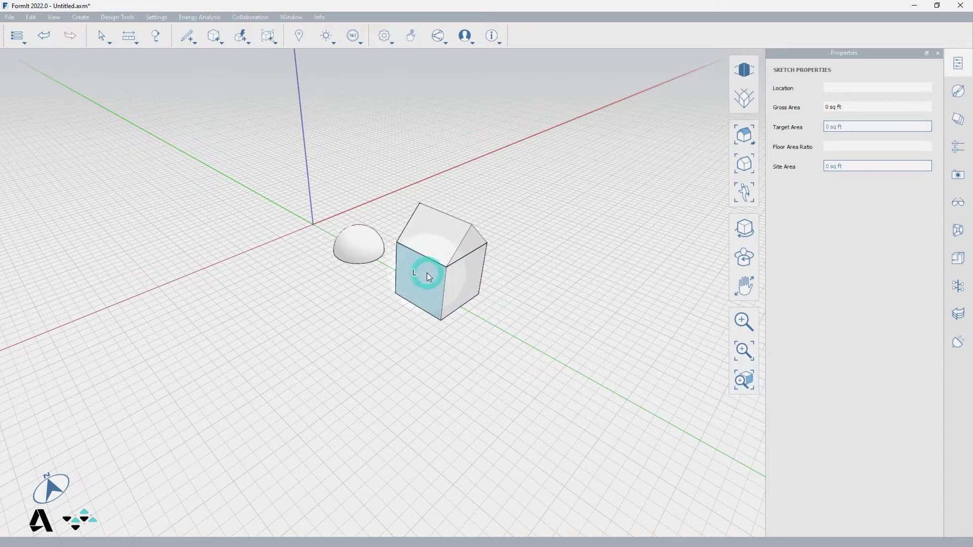
{"action": "left_click", "coordinate": [431, 236]}
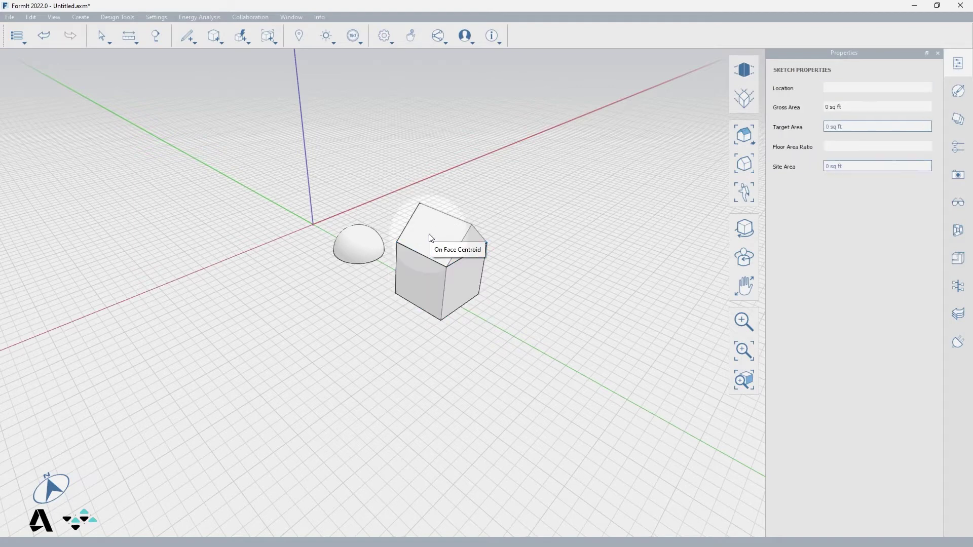
{"action": "left_click", "coordinate": [368, 245]}
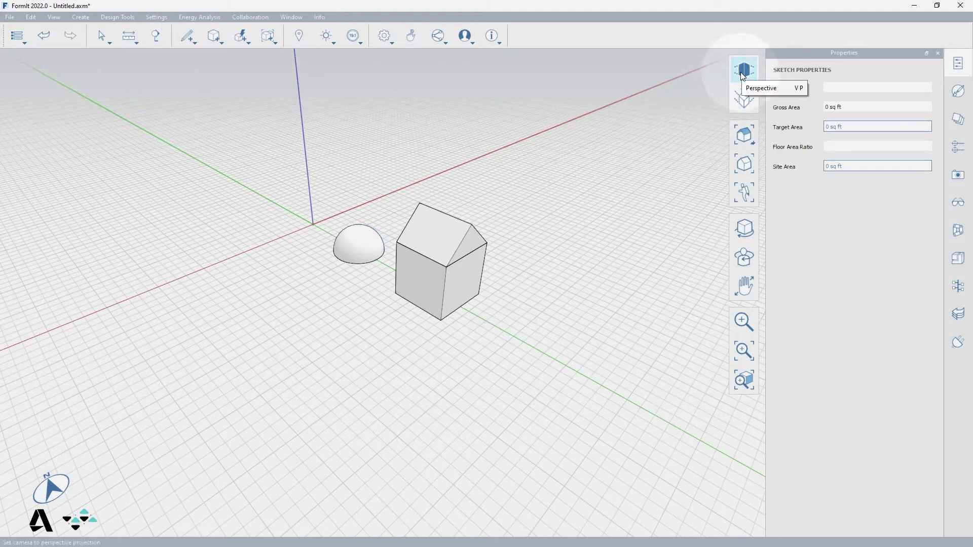
Toggle between orthographic and perspective projection, finishing in orthographic.
{"action": "left_click", "coordinate": [742, 104]}
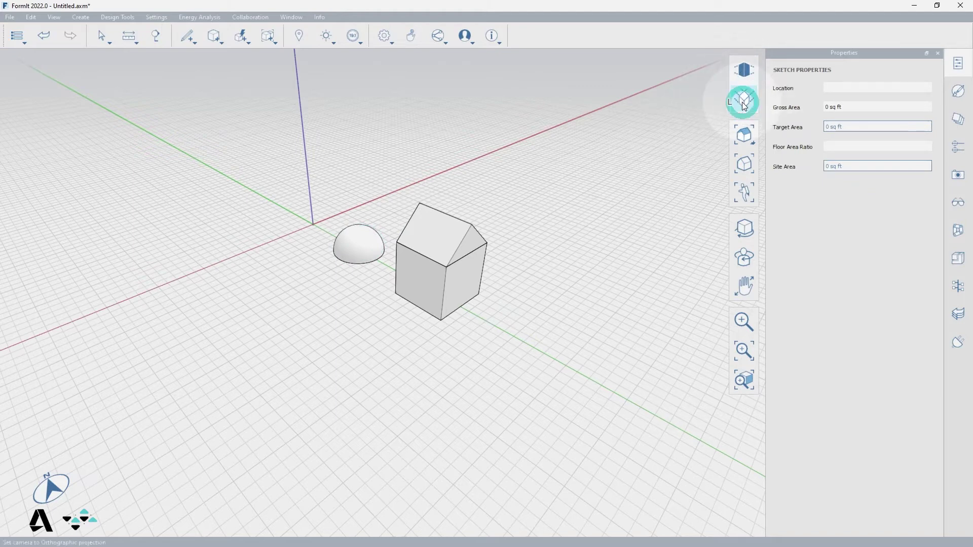
{"action": "left_click", "coordinate": [744, 70]}
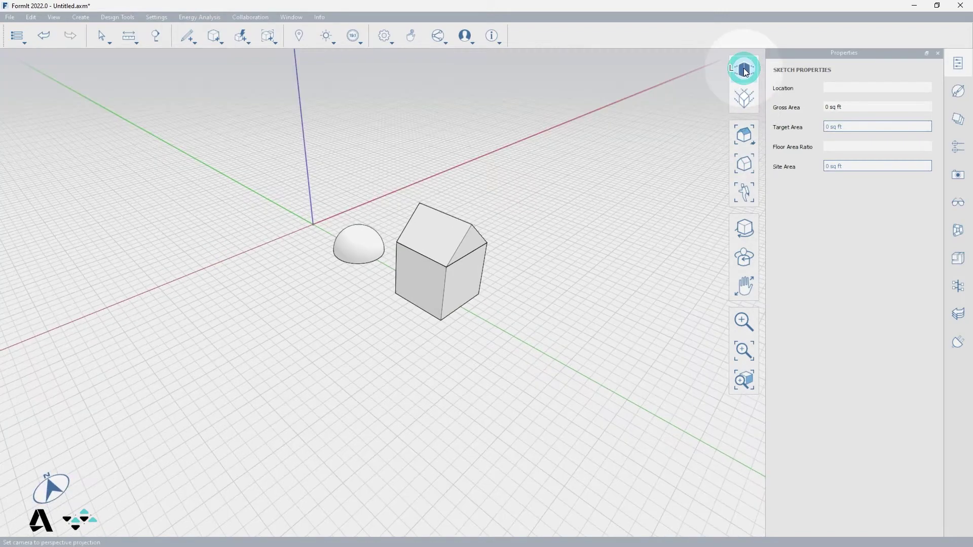
{"action": "left_click", "coordinate": [746, 98]}
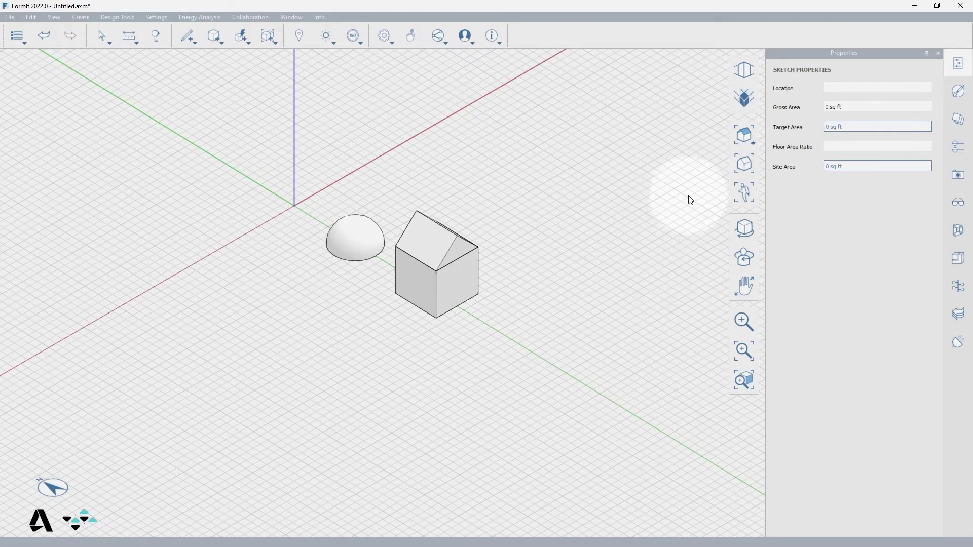
View the model from the standard Top View, then the Front (south) View.
{"action": "left_click", "coordinate": [742, 139]}
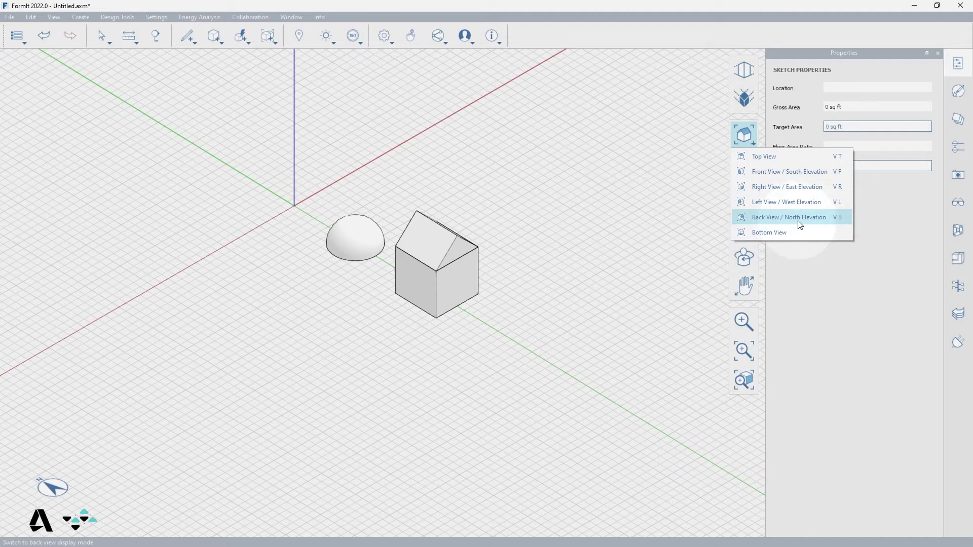
{"action": "left_click", "coordinate": [766, 157]}
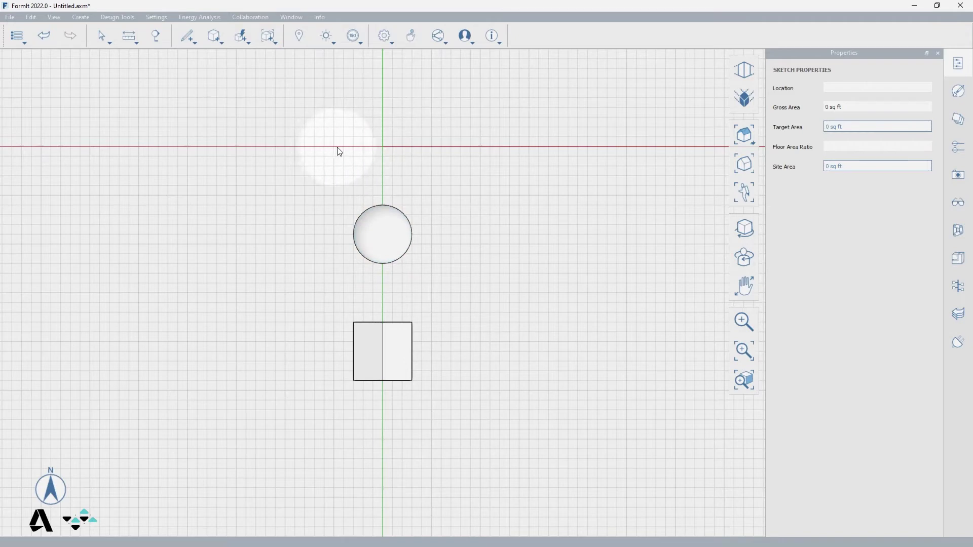
{"action": "left_click", "coordinate": [747, 136]}
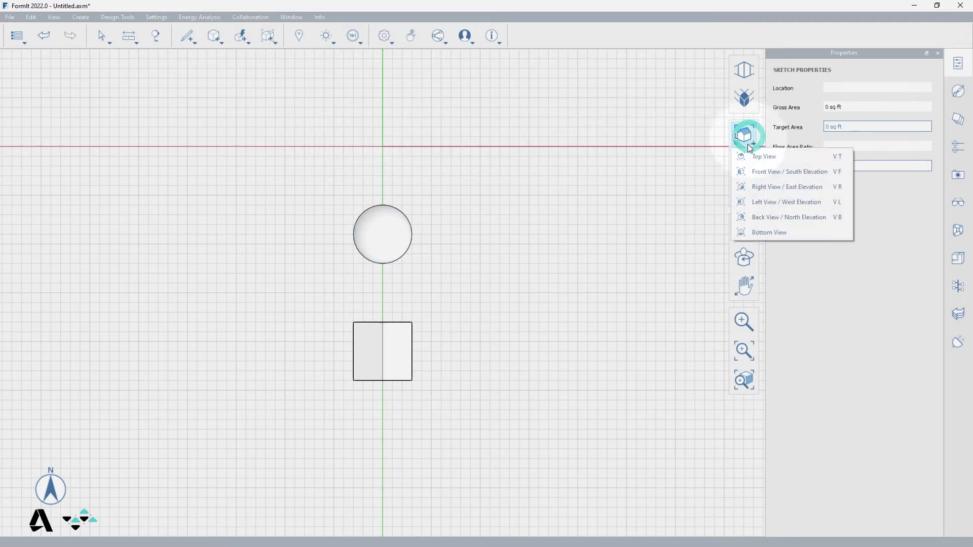
{"action": "left_click", "coordinate": [787, 172]}
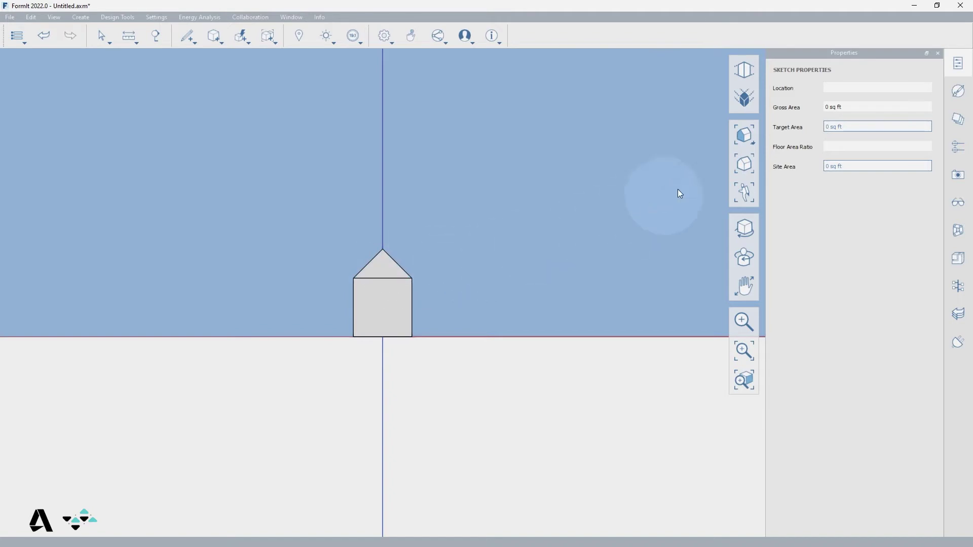
Restore the default 3D view, orbit to a new angle, and start Fly-Through Mode.
{"action": "left_click", "coordinate": [750, 174]}
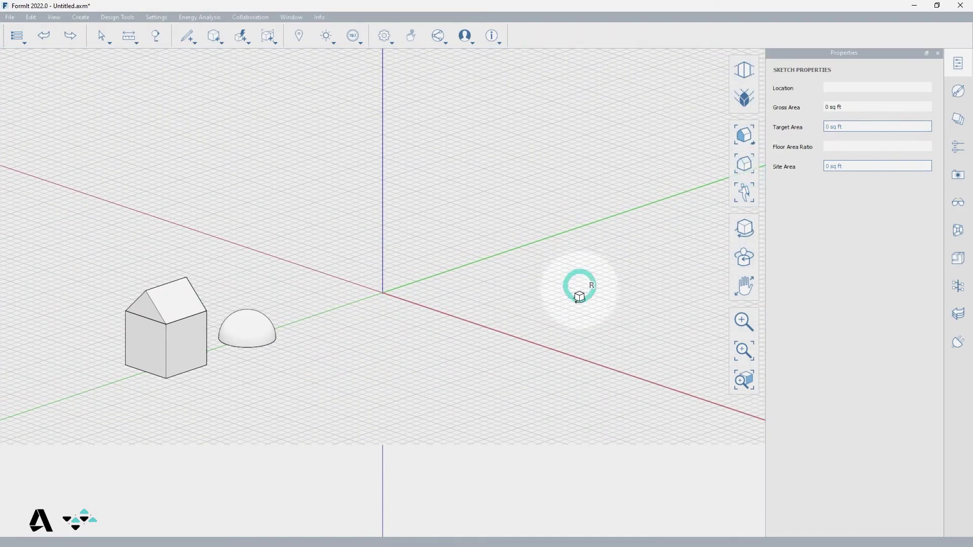
{"action": "right_click_drag", "start_coordinate": [580, 292], "coordinate": [583, 332]}
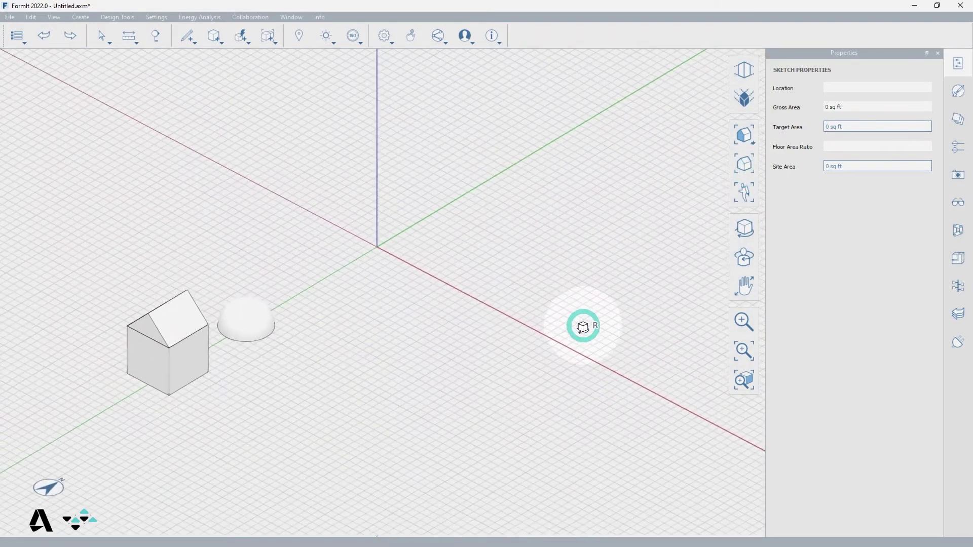
{"action": "left_click", "coordinate": [752, 196]}
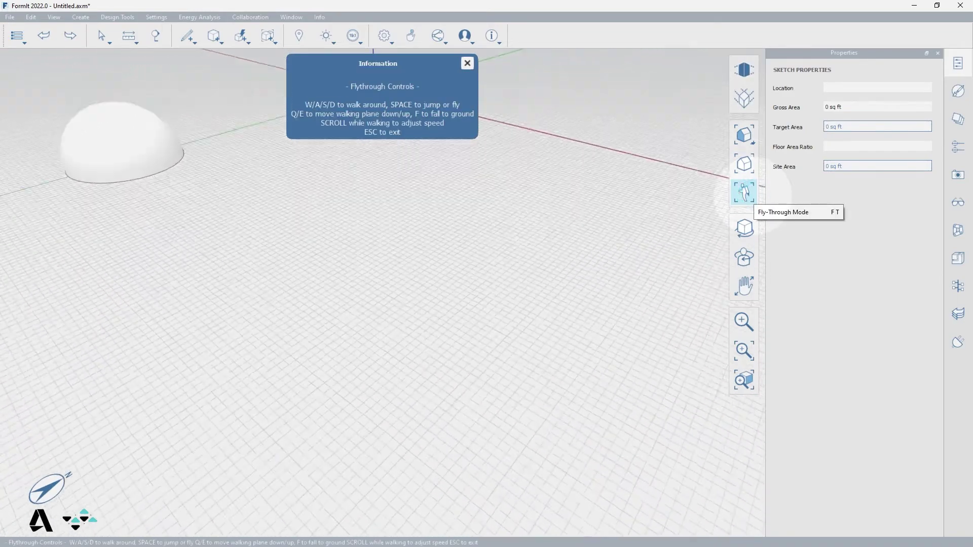
Fly around the box and dome with the W, A, S and D keys.
{"action": "key", "text": "s"}
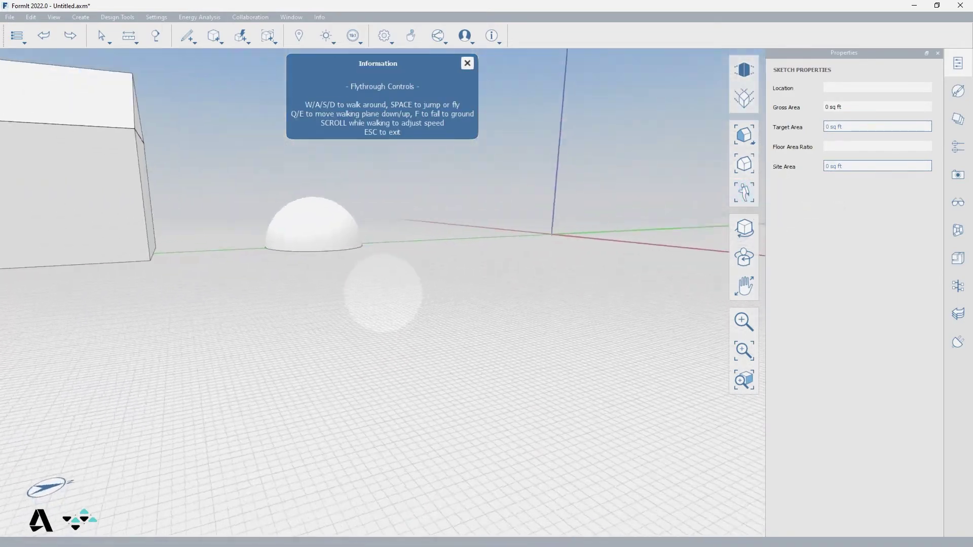
{"action": "key", "text": "s"}
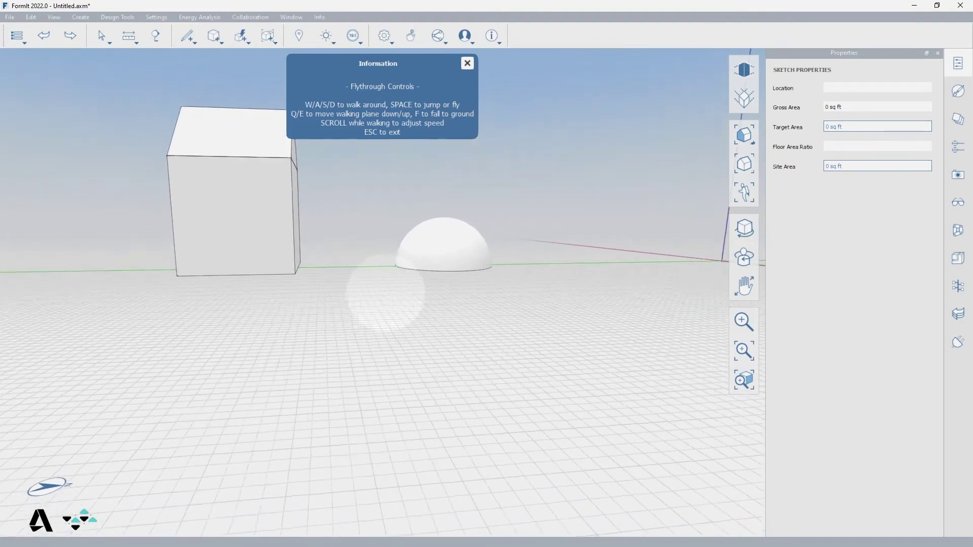
{"action": "key", "text": "d"}
{"action": "key", "text": "a"}
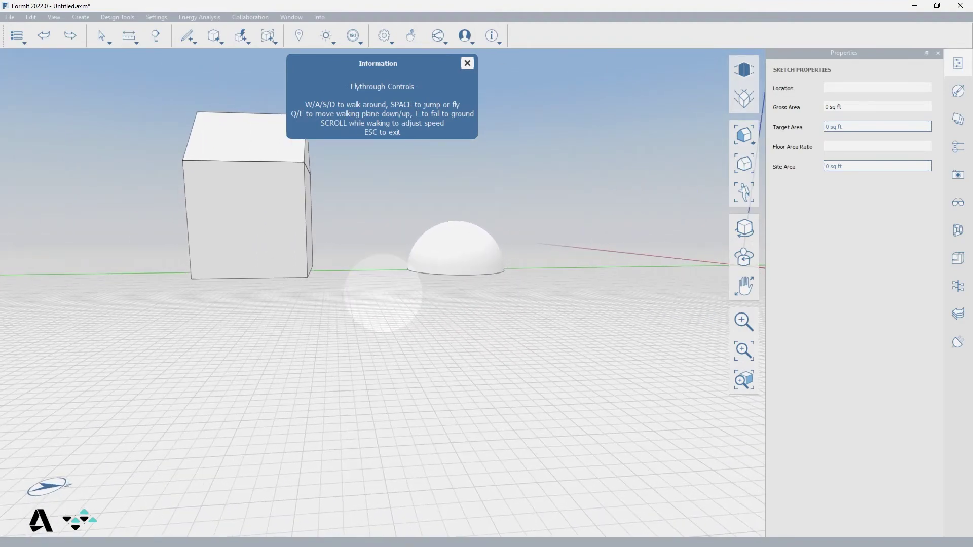
{"action": "key", "text": "w"}
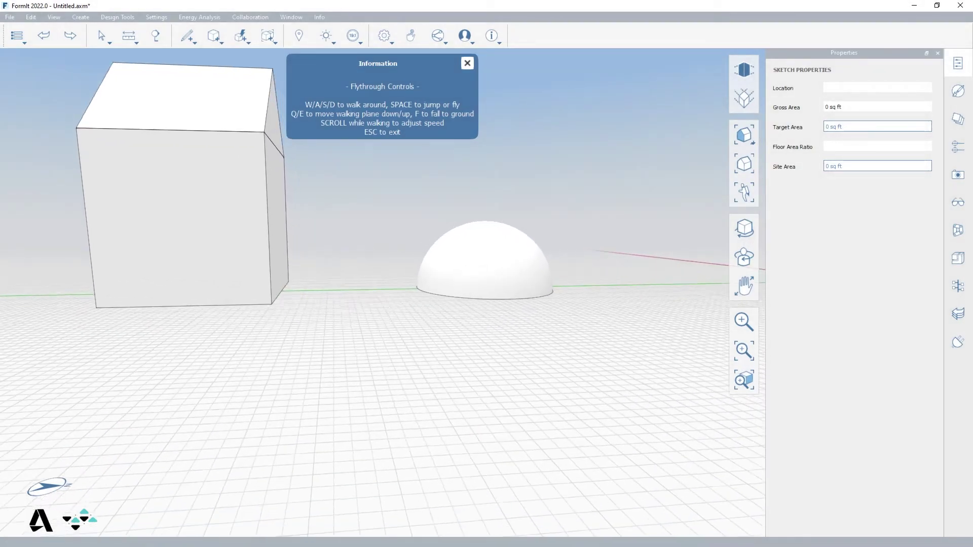
{"action": "key", "text": "s"}
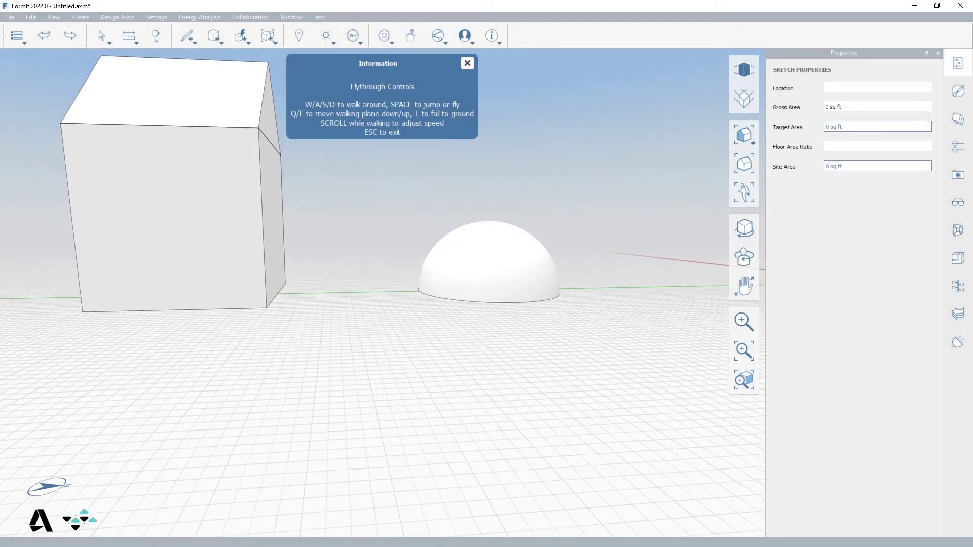
{"action": "key", "text": "a"}
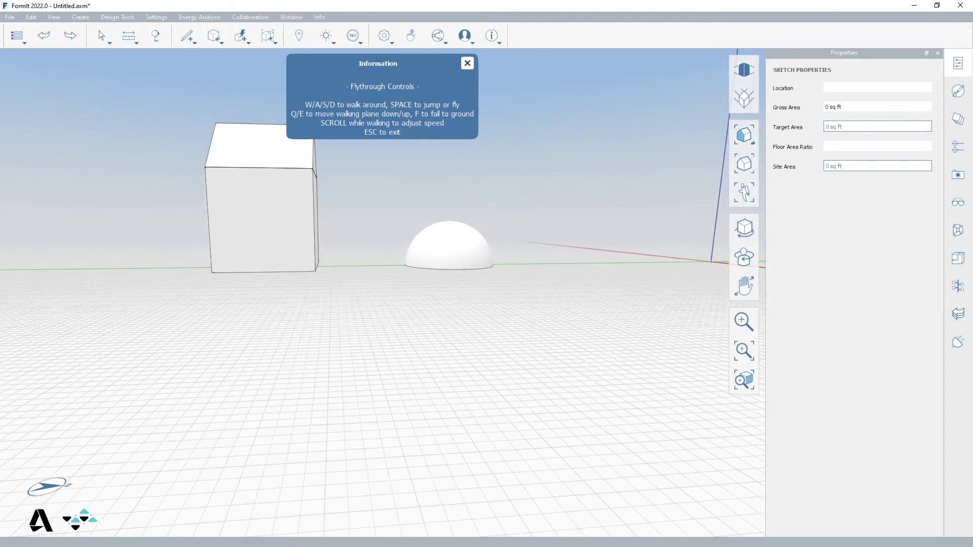
{"action": "key", "text": "d"}
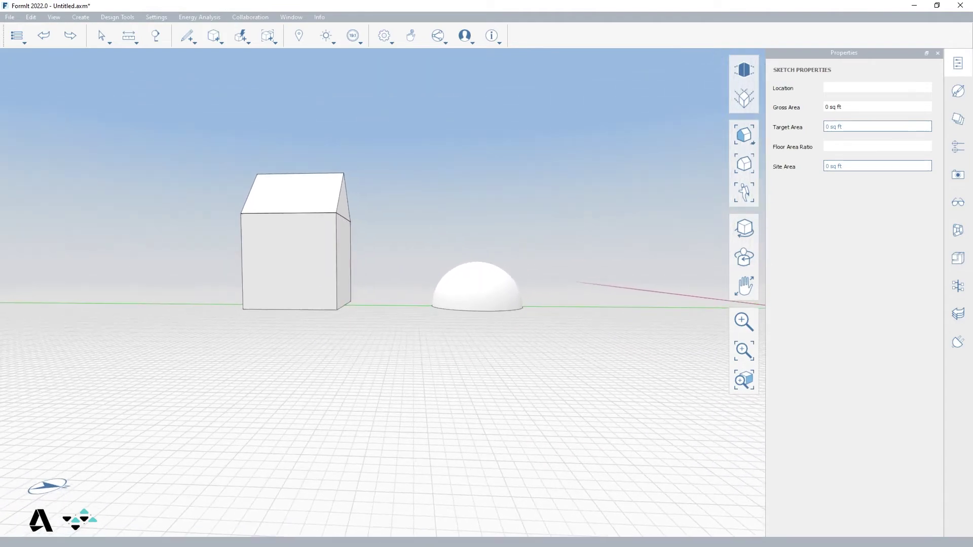
Tilt and lower the viewpoint with the arrow keys, then back away from the house.
{"action": "key", "text": "Up"}
{"action": "key", "text": "Up"}
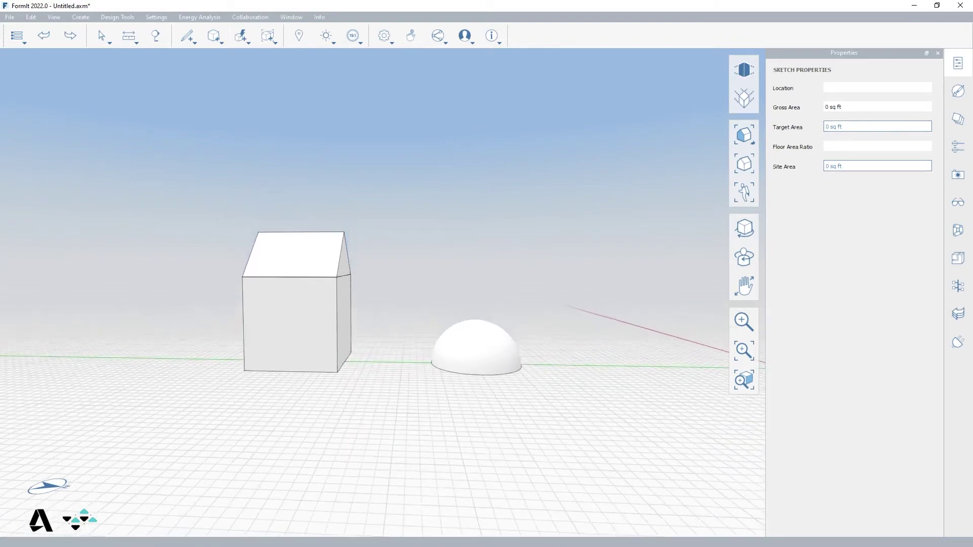
{"action": "key", "text": "Down"}
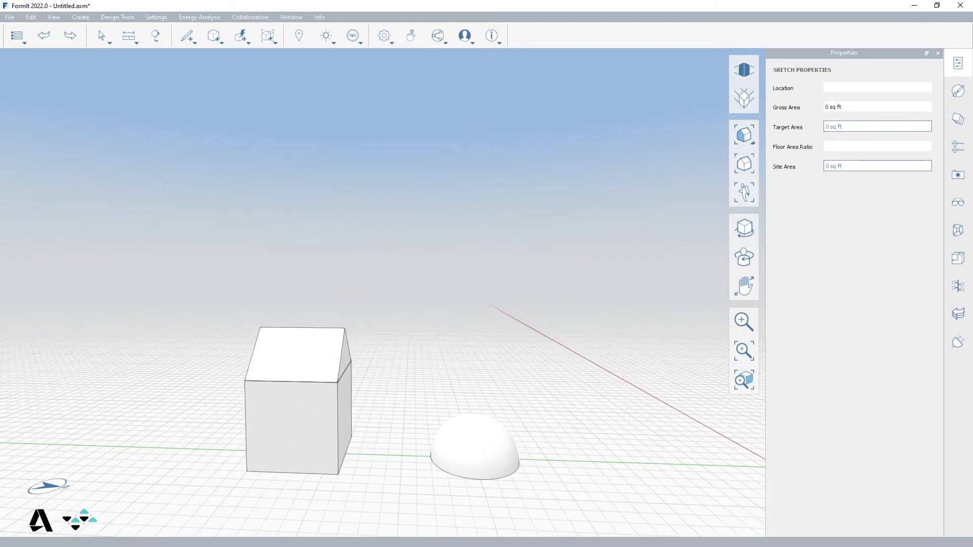
{"action": "key", "text": "Down"}
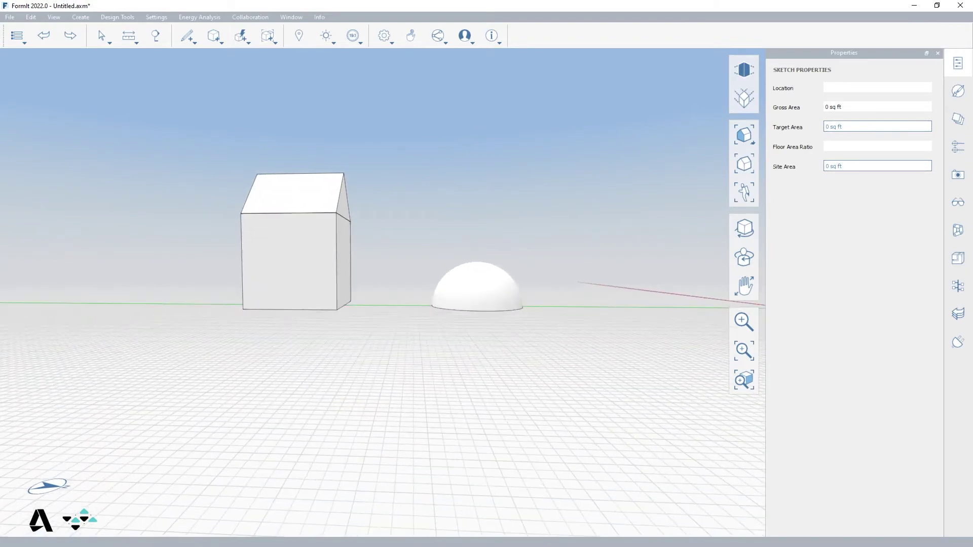
{"action": "key", "text": "Down"}
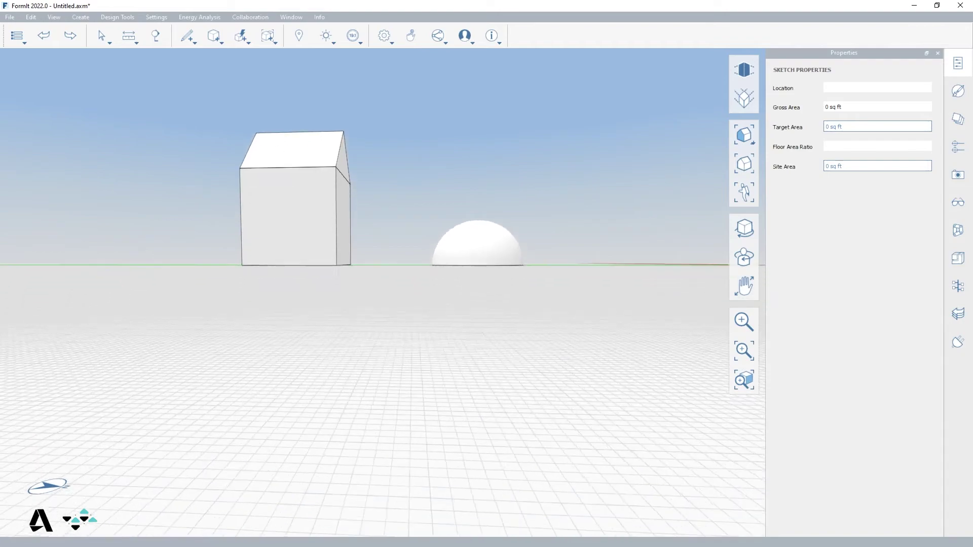
{"action": "key", "text": "Up"}
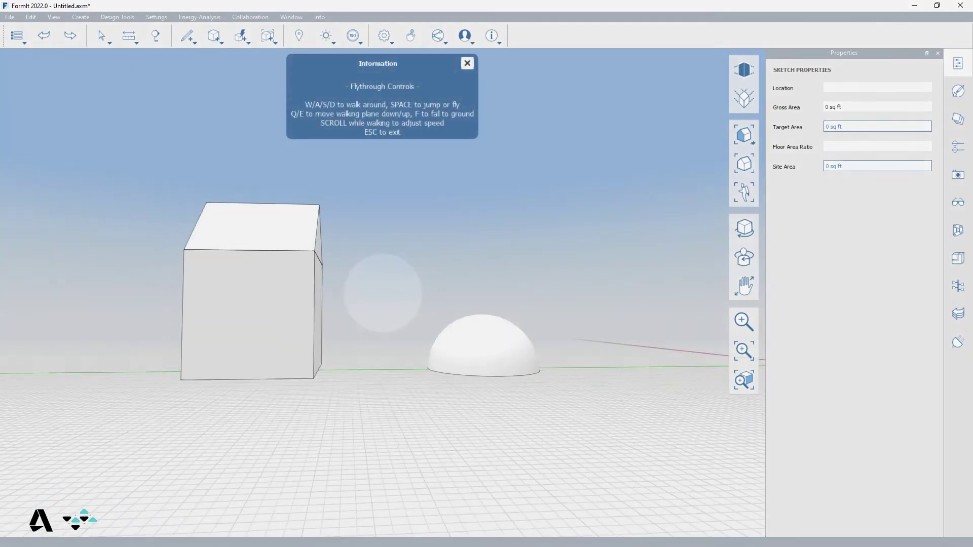
{"action": "key", "text": "s"}
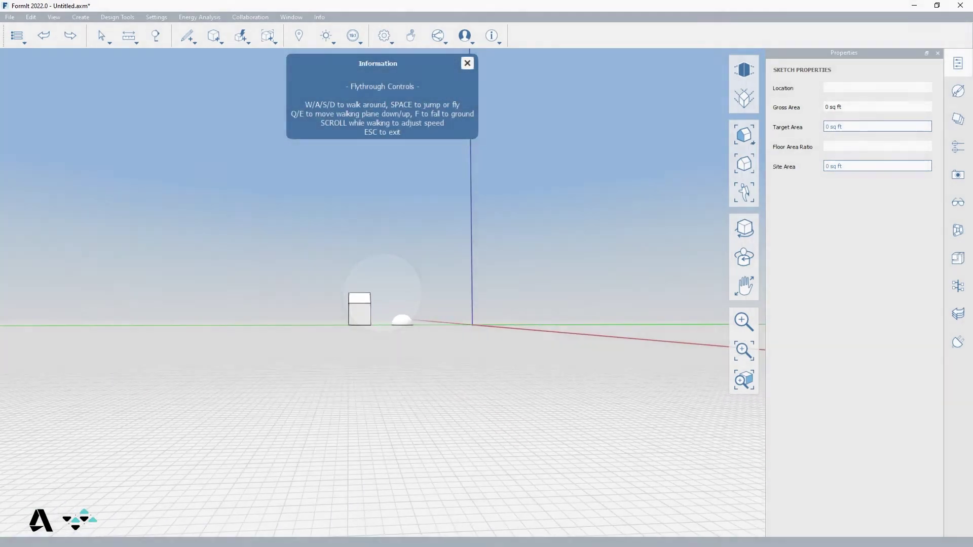
Exit fly-through with Esc and return to the 3D view with V3.
{"action": "key", "text": "Escape"}
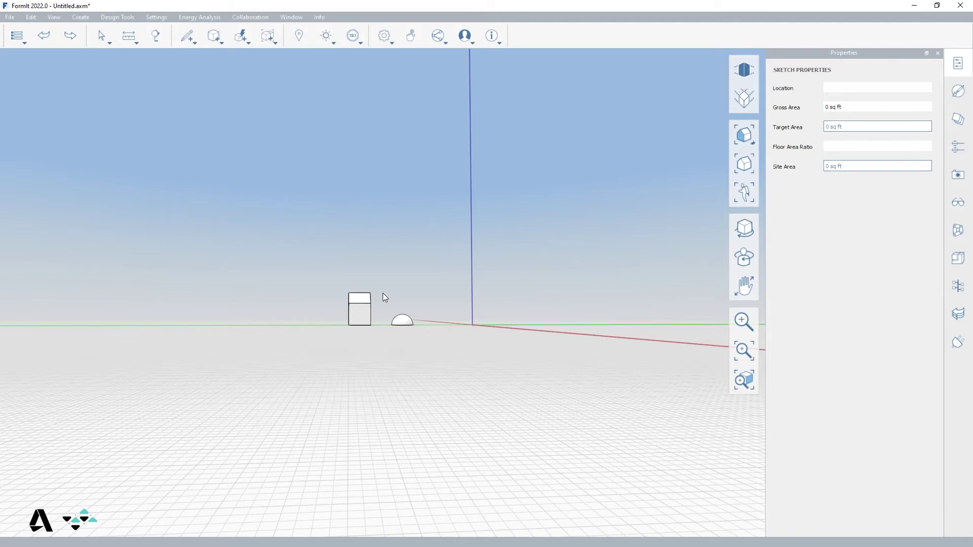
{"action": "key", "text": "v"}
{"action": "key", "text": "3"}
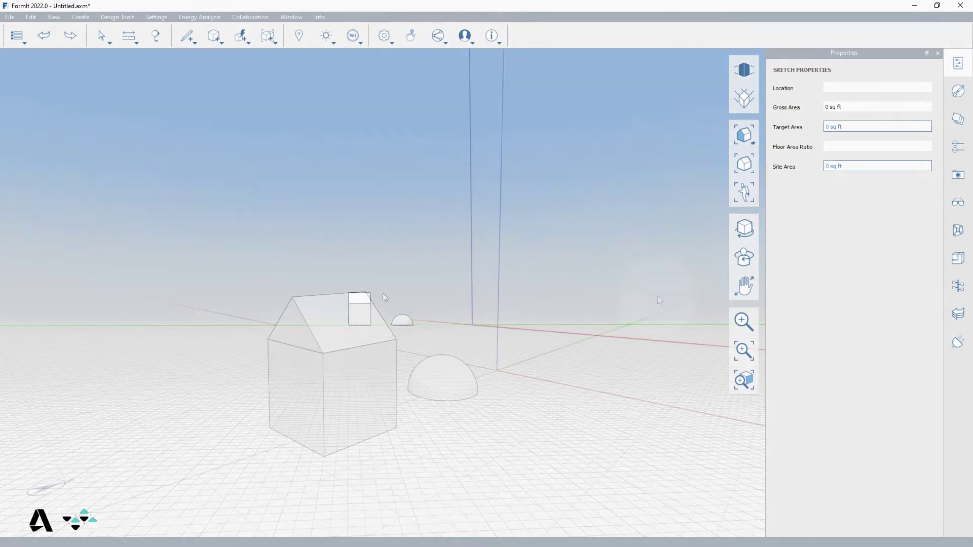
Rotate the camera around the house and dome with the Orbit and Look Around tools.
{"action": "left_click", "coordinate": [745, 228]}
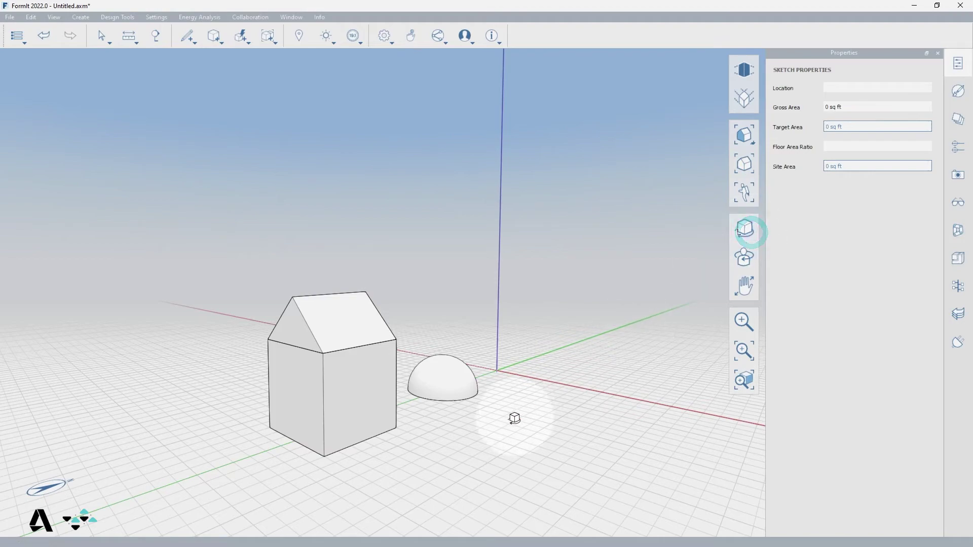
{"action": "mouse_move", "coordinate": [514, 417]}
{"action": "left_mouse_down"}
{"action": "mouse_move", "coordinate": [343, 423]}
{"action": "mouse_move", "coordinate": [556, 414]}
{"action": "left_mouse_up"}
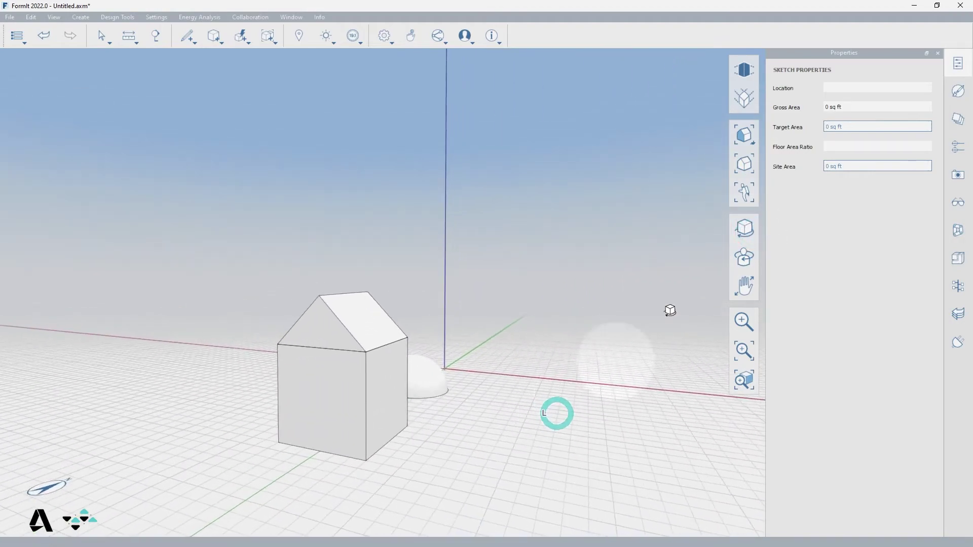
{"action": "left_click", "coordinate": [744, 256]}
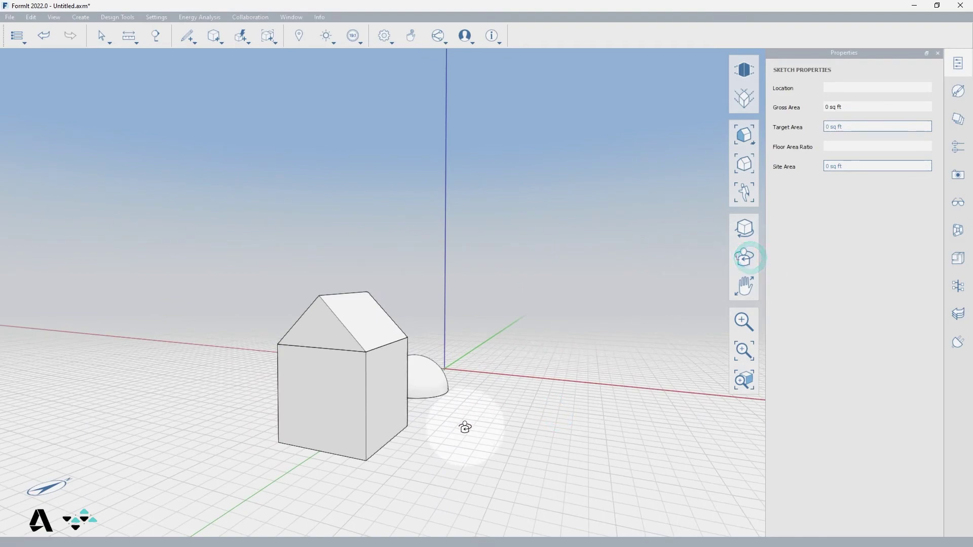
{"action": "mouse_move", "coordinate": [464, 426]}
{"action": "left_mouse_down"}
{"action": "mouse_move", "coordinate": [306, 443]}
{"action": "mouse_move", "coordinate": [549, 421]}
{"action": "mouse_move", "coordinate": [467, 433]}
{"action": "left_mouse_up"}
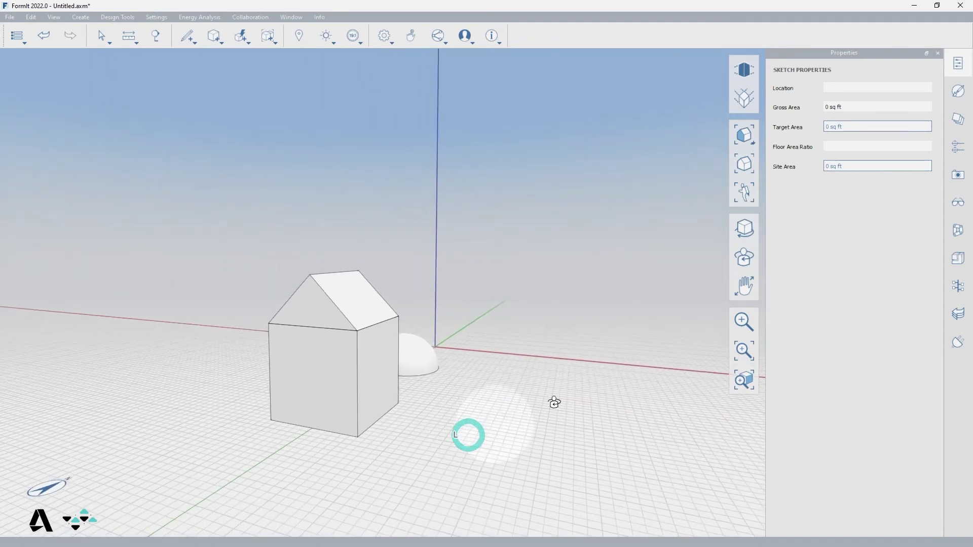
Pan the scene right, then left to bring the dome into view.
{"action": "left_click", "coordinate": [749, 287]}
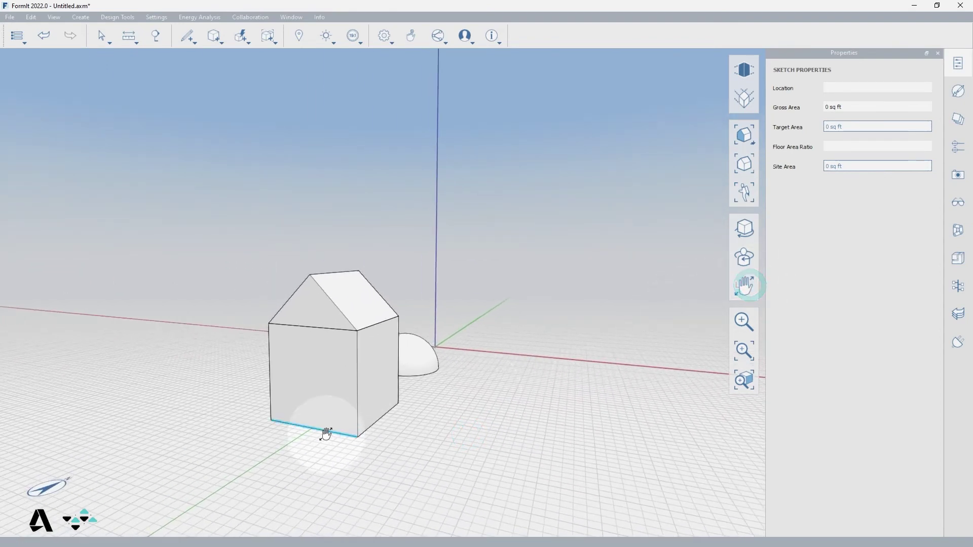
{"action": "mouse_move", "coordinate": [325, 430]}
{"action": "left_mouse_down"}
{"action": "mouse_move", "coordinate": [571, 420]}
{"action": "mouse_move", "coordinate": [228, 441]}
{"action": "left_mouse_up"}
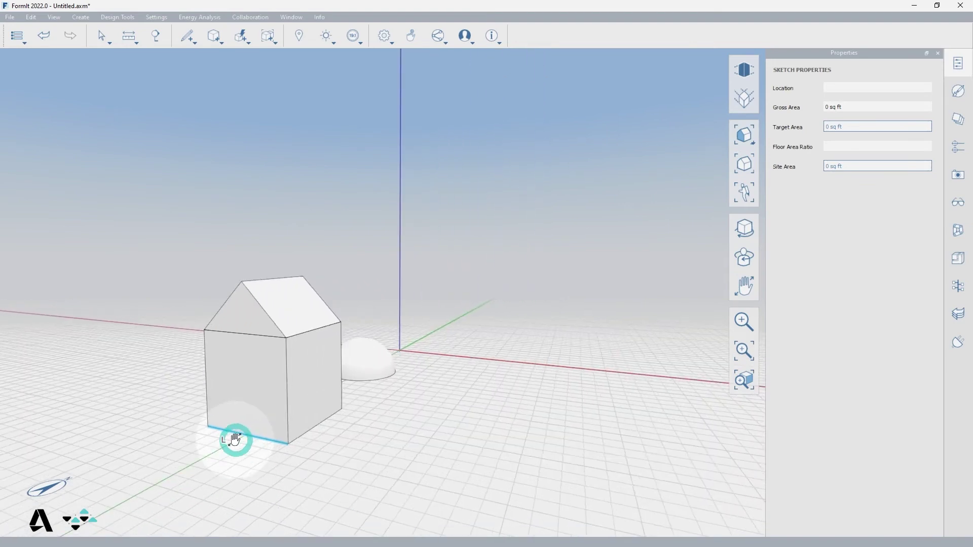
{"action": "mouse_move", "coordinate": [398, 432]}
{"action": "left_mouse_down"}
{"action": "mouse_move", "coordinate": [296, 438]}
{"action": "mouse_move", "coordinate": [407, 434]}
{"action": "mouse_move", "coordinate": [352, 423]}
{"action": "mouse_move", "coordinate": [293, 430]}
{"action": "mouse_move", "coordinate": [298, 413]}
{"action": "mouse_move", "coordinate": [359, 424]}
{"action": "left_mouse_up"}
Orbit the model while holding Ctrl, then pan the house and dome across the view.
{"action": "key", "text": "ctrl"}
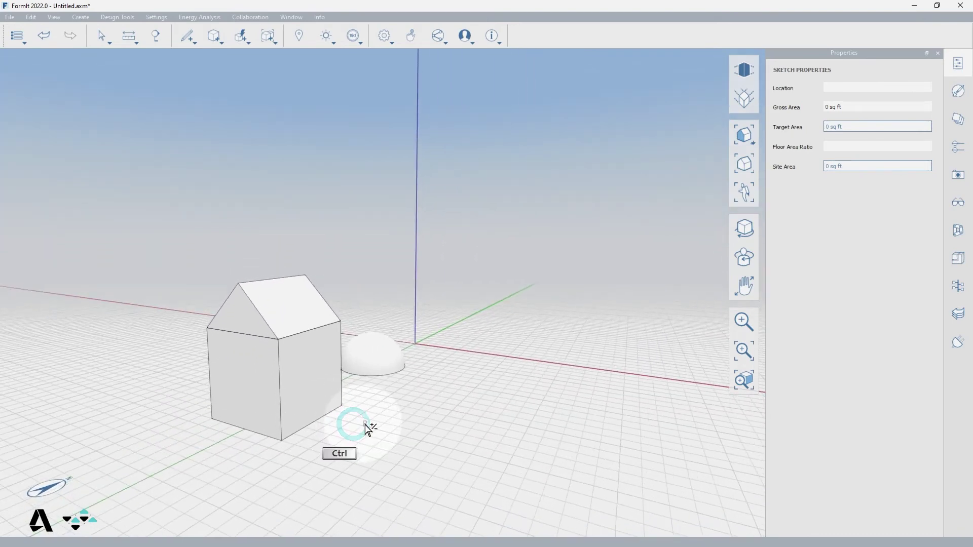
{"action": "mouse_move", "coordinate": [364, 423]}
{"action": "right_mouse_down", "text": "ctrl"}
{"action": "mouse_move", "coordinate": [438, 426]}
{"action": "mouse_move", "coordinate": [336, 431]}
{"action": "right_mouse_up", "text": "ctrl"}
{"action": "mouse_move", "coordinate": [336, 431]}
{"action": "middle_mouse_down"}
{"action": "mouse_move", "coordinate": [445, 428]}
{"action": "mouse_move", "coordinate": [276, 417]}
{"action": "mouse_move", "coordinate": [534, 412]}
{"action": "mouse_move", "coordinate": [334, 414]}
{"action": "middle_mouse_up"}
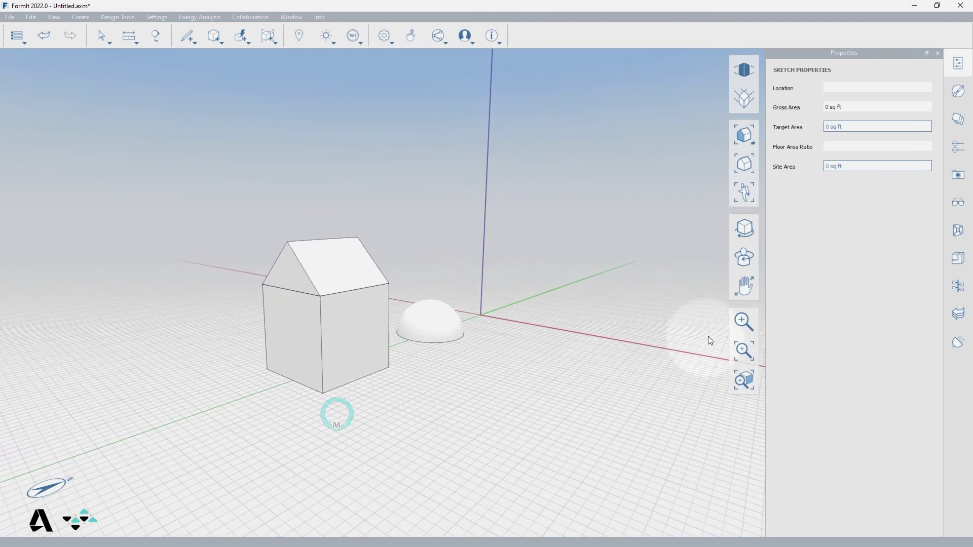
Zoom out with the Zoom tool, then fit the house and dome using Zoom All.
{"action": "left_click", "coordinate": [743, 322]}
{"action": "left_click_drag", "start_coordinate": [406, 391], "coordinate": [405, 393]}
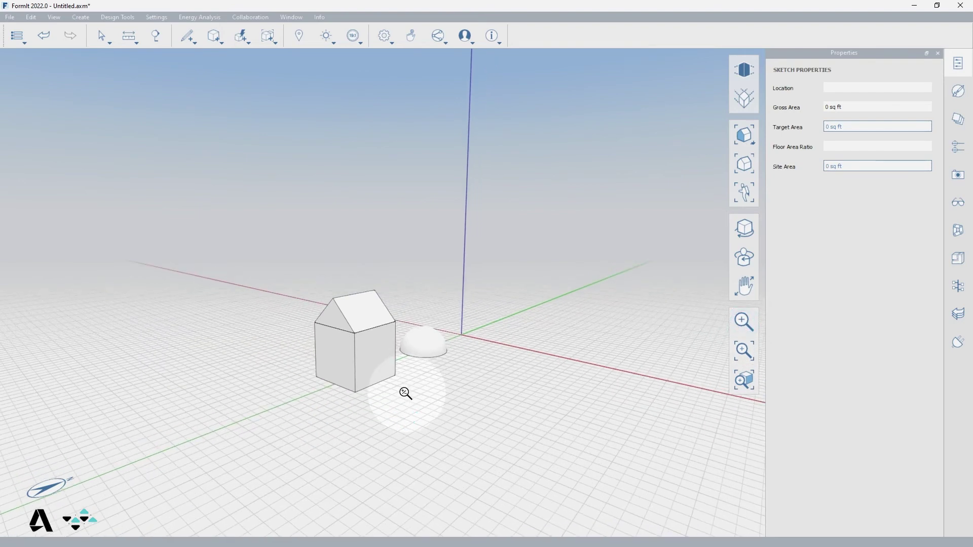
{"action": "scroll", "coordinate": [405, 393], "scroll_direction": "down", "scroll_amount": 2}
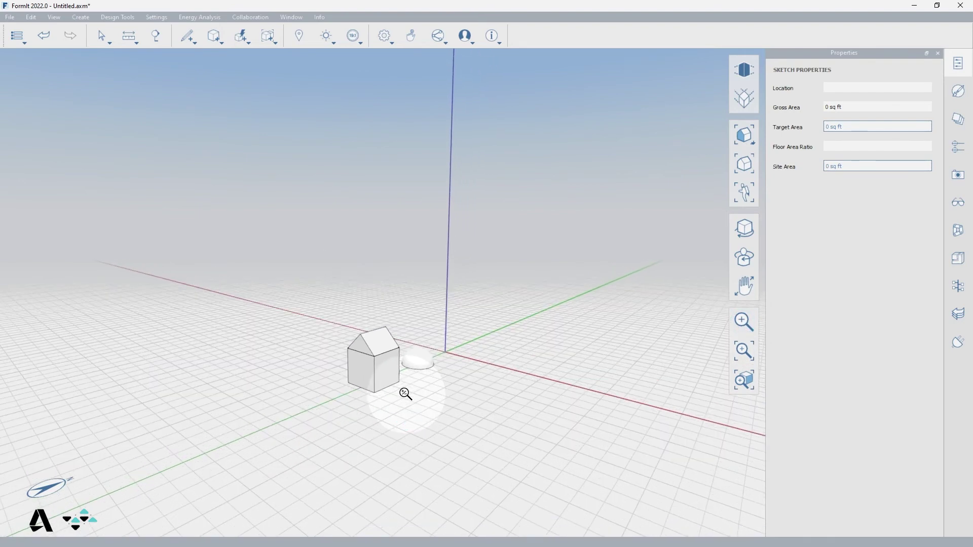
{"action": "scroll", "coordinate": [405, 393], "scroll_direction": "up", "scroll_amount": 2}
{"action": "scroll", "coordinate": [405, 392], "scroll_direction": "up", "scroll_amount": 2}
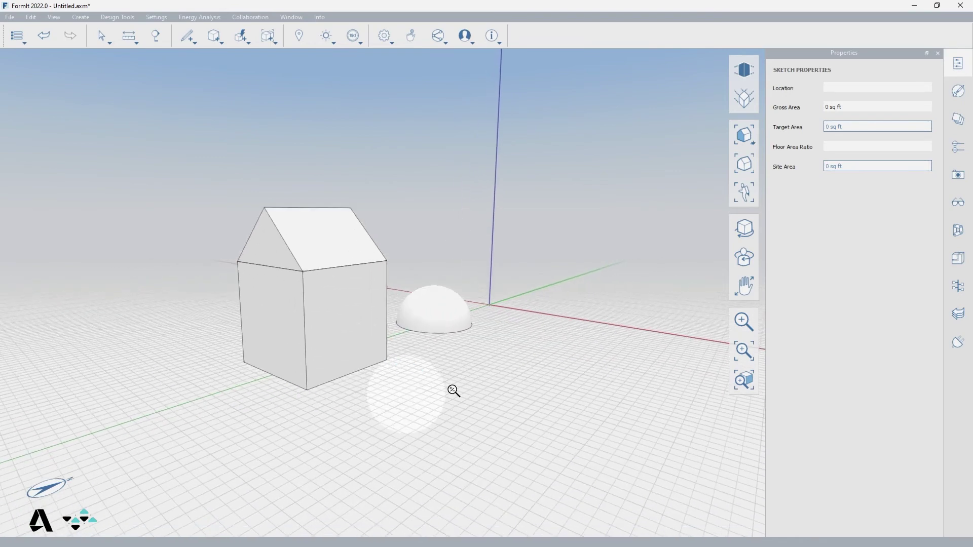
{"action": "left_click", "coordinate": [738, 354]}
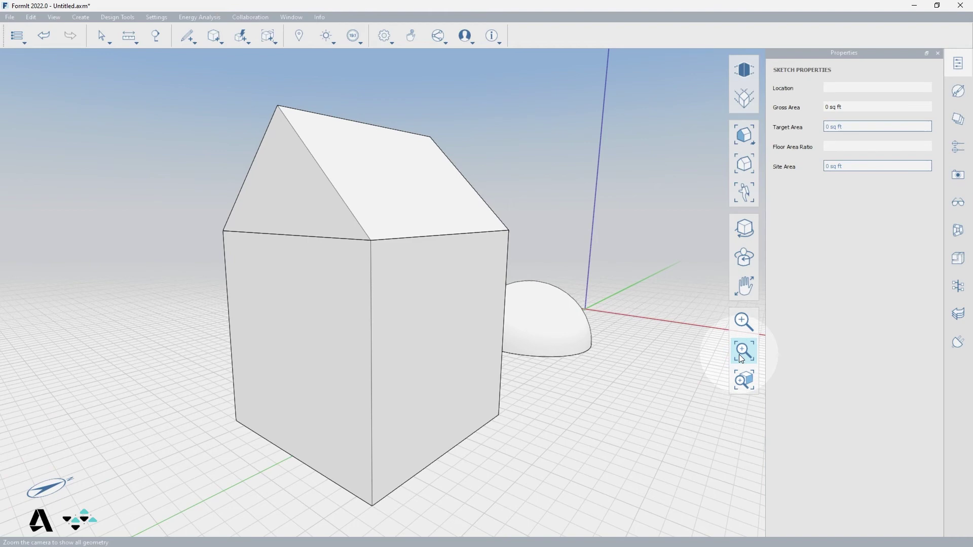
{"action": "left_click", "coordinate": [749, 380]}
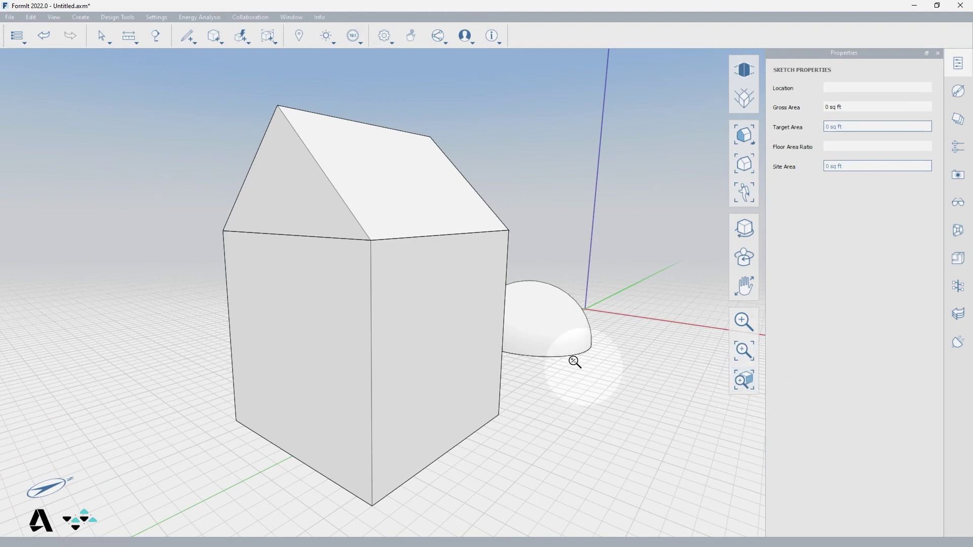
Select the dome, zoom to fit it with Zoom Selected, then clear the selection.
{"action": "key", "text": "Escape"}
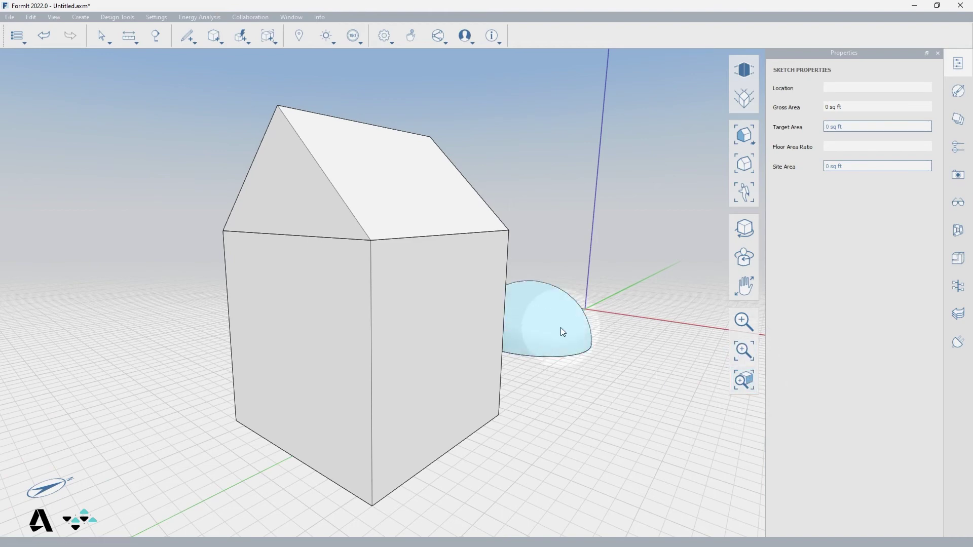
{"action": "left_click", "coordinate": [561, 327]}
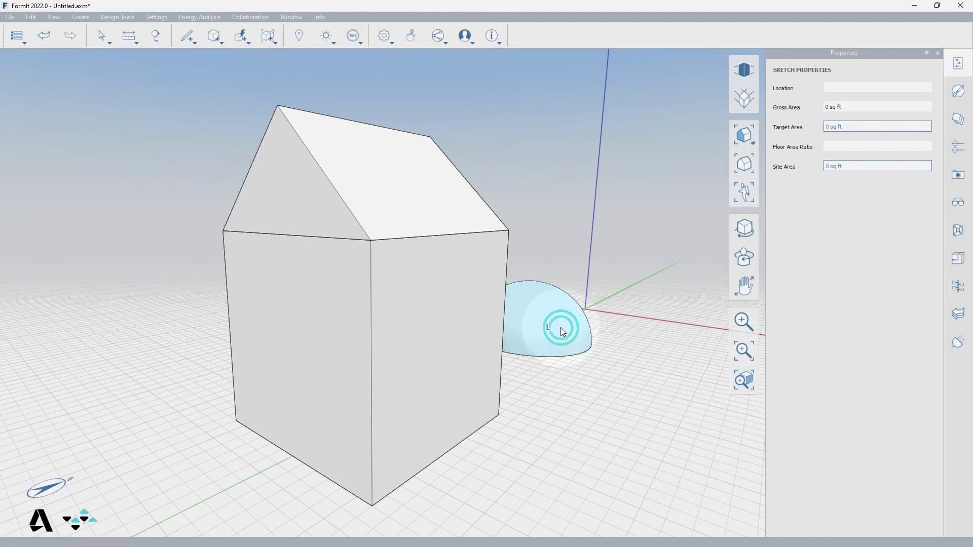
{"action": "left_click", "coordinate": [741, 377]}
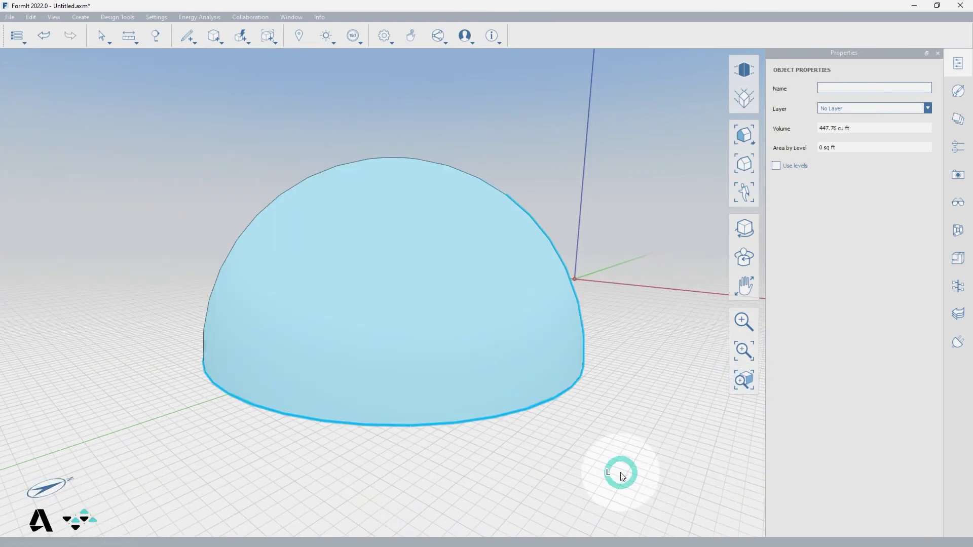
{"action": "left_click", "coordinate": [436, 486]}
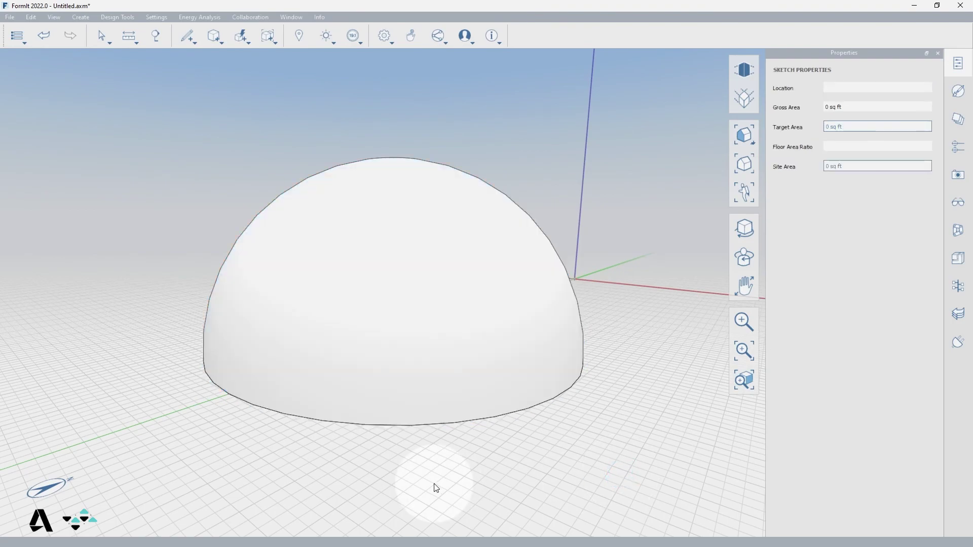